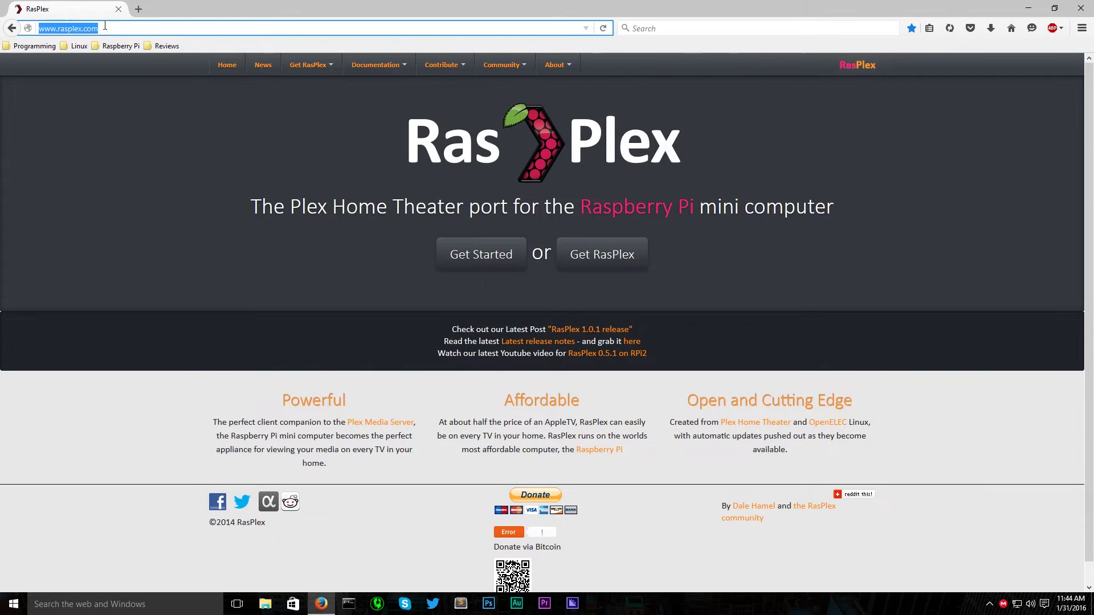
Step: Get the Windows installer from the RasPlex site's installers page and launch GetRasplex
left_click(98, 133)
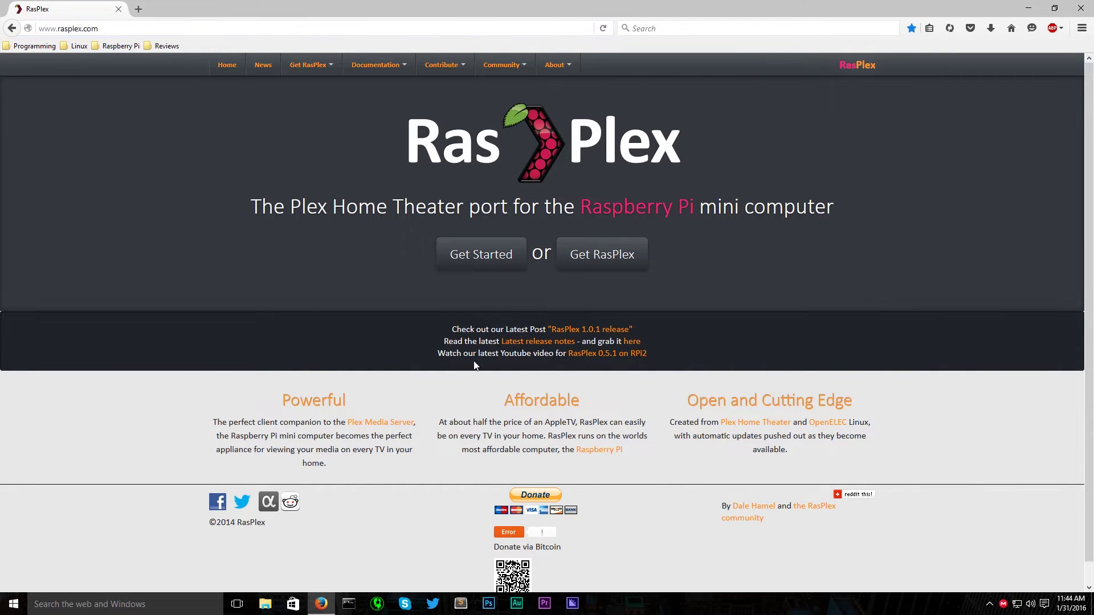
left_click(588, 259)
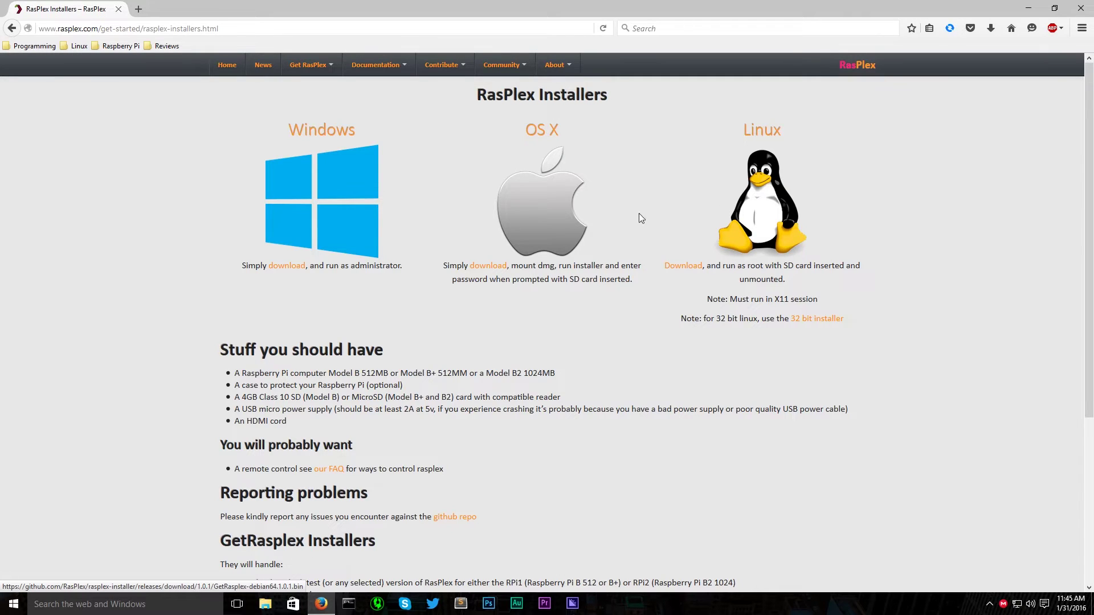
left_click(280, 267)
left_click(600, 381)
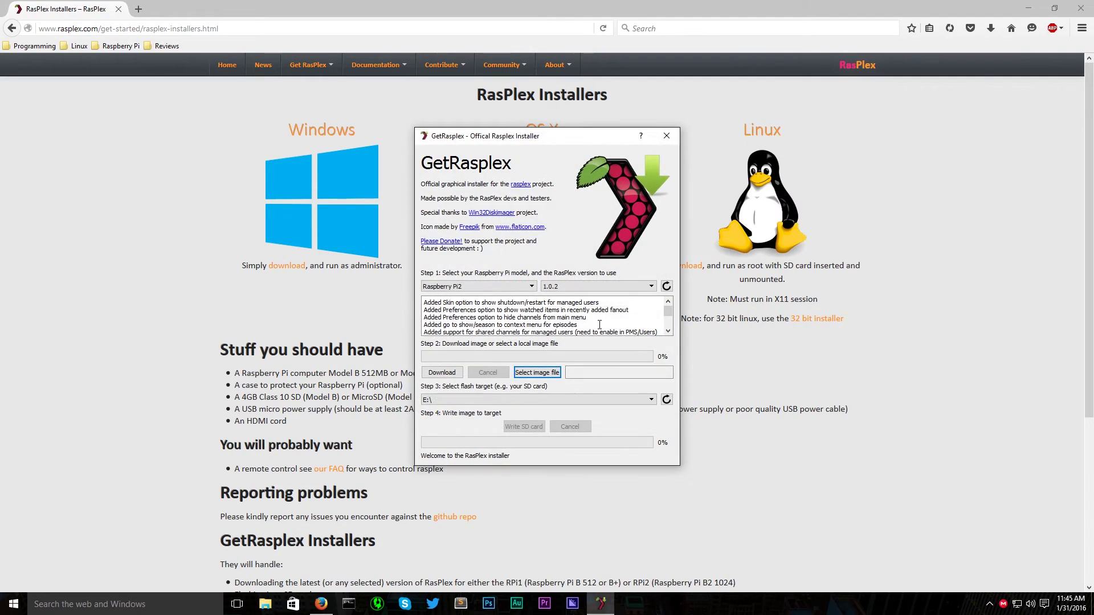
Step: Choose the Raspberry Pi2 model with RasPlex version 1.0.1 and download its image to the Downloads folder
left_click(468, 286)
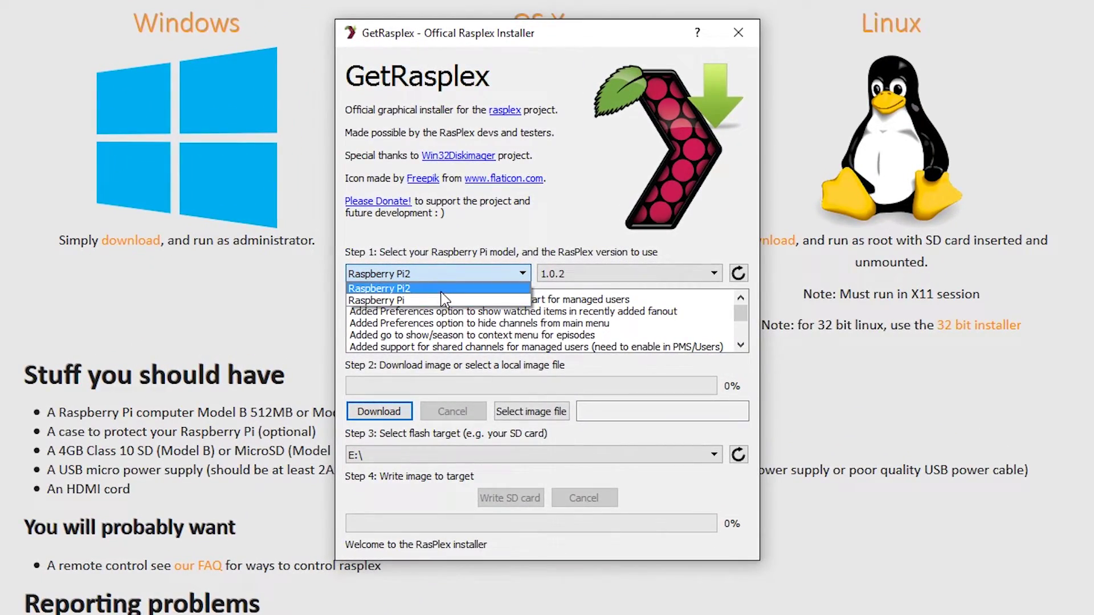
left_click(442, 290)
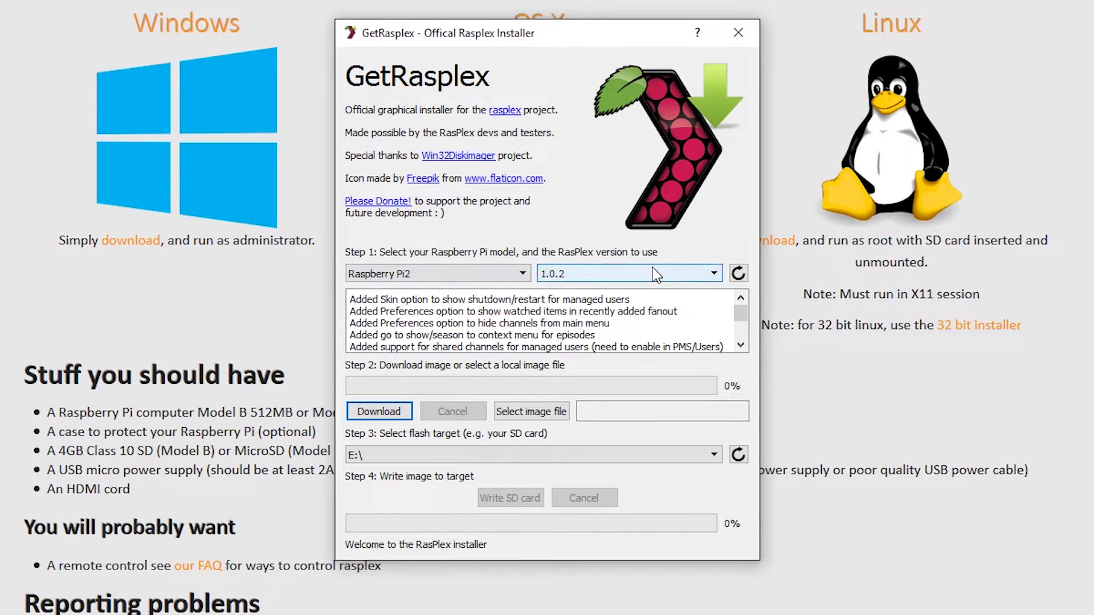
left_click(710, 273)
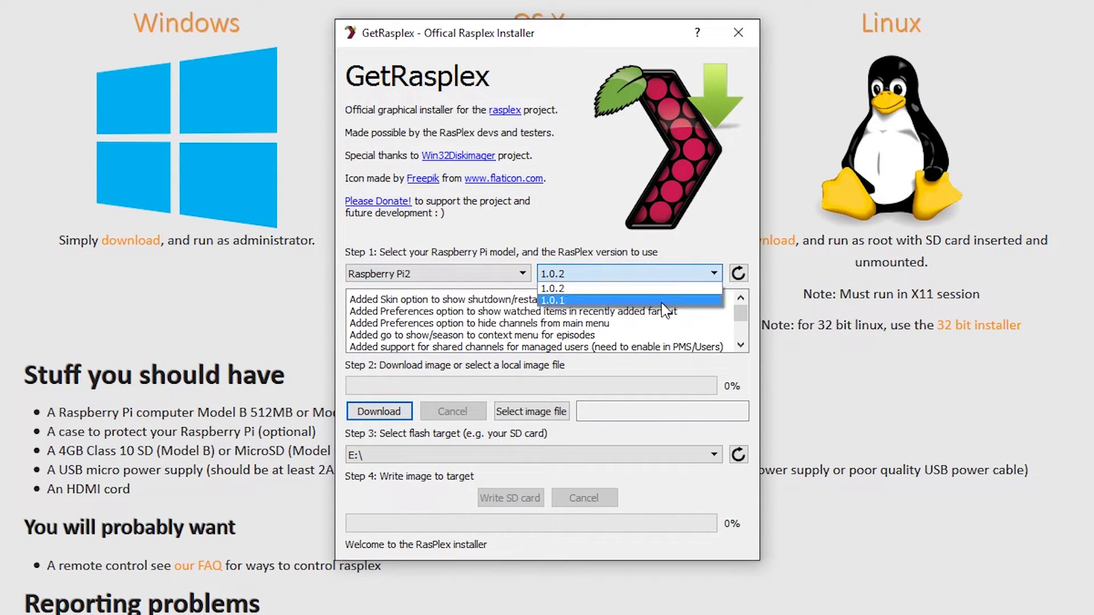
left_click(670, 301)
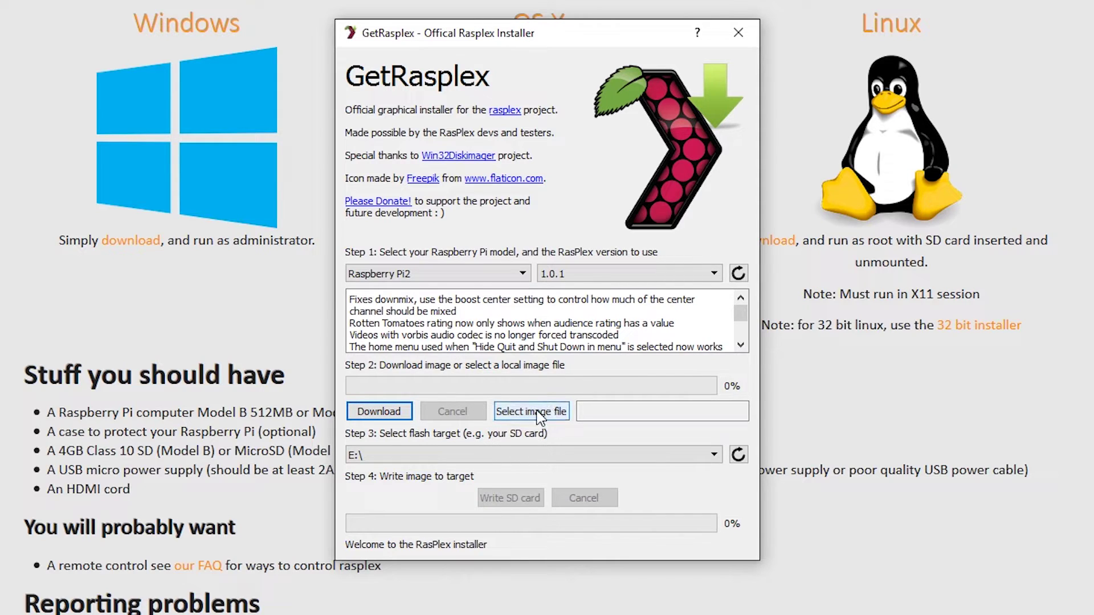
left_click(394, 412)
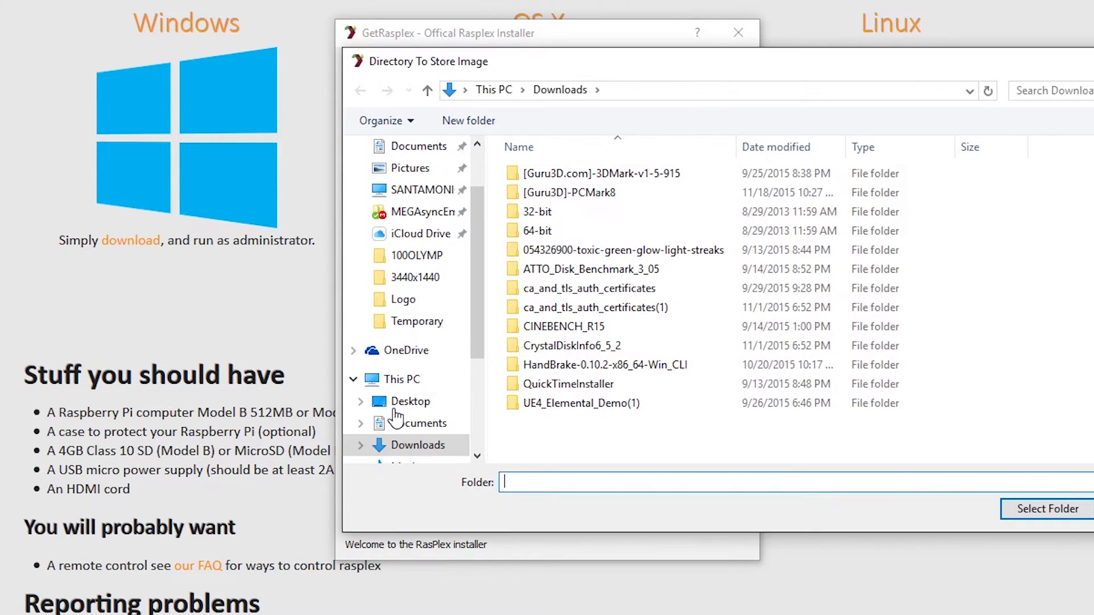
left_click(1060, 521)
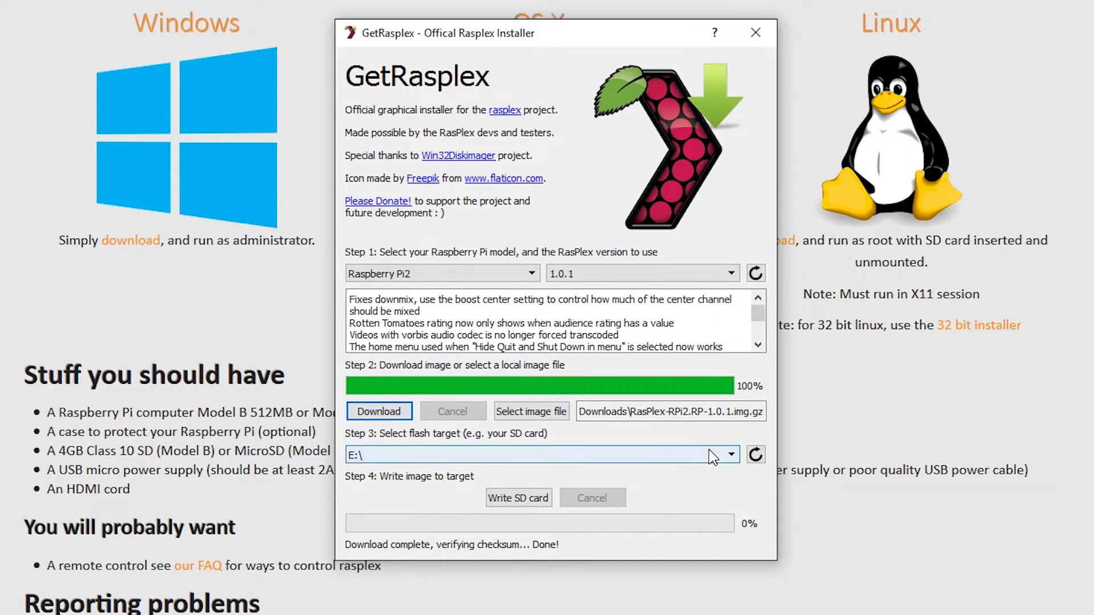
Step: Set the E:\ SD card as the flash target, refresh the target list, and write the downloaded image to it
left_click(735, 456)
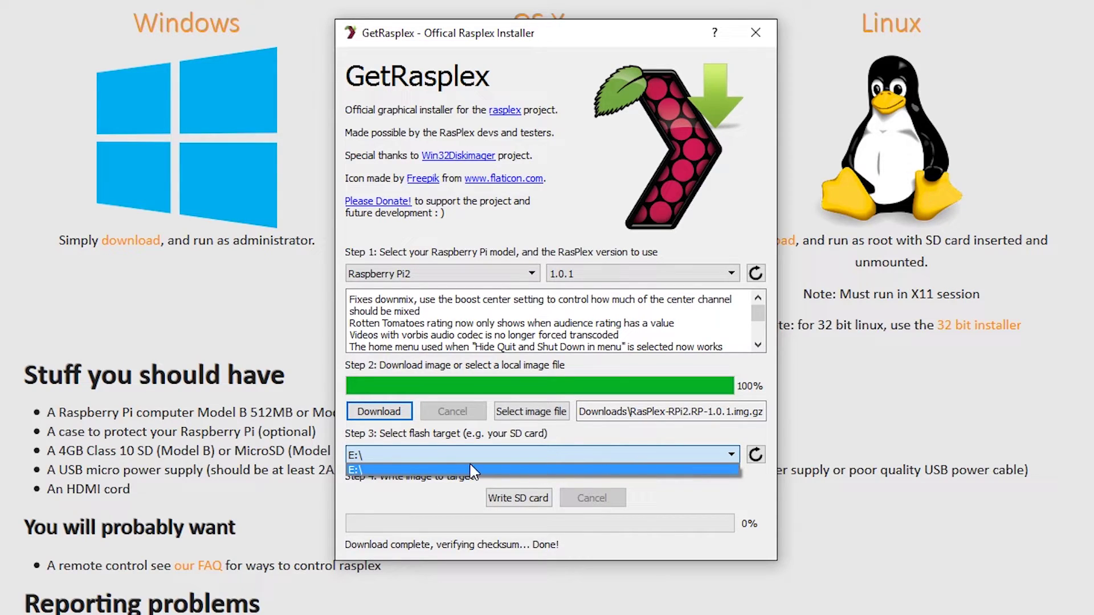
left_click(658, 501)
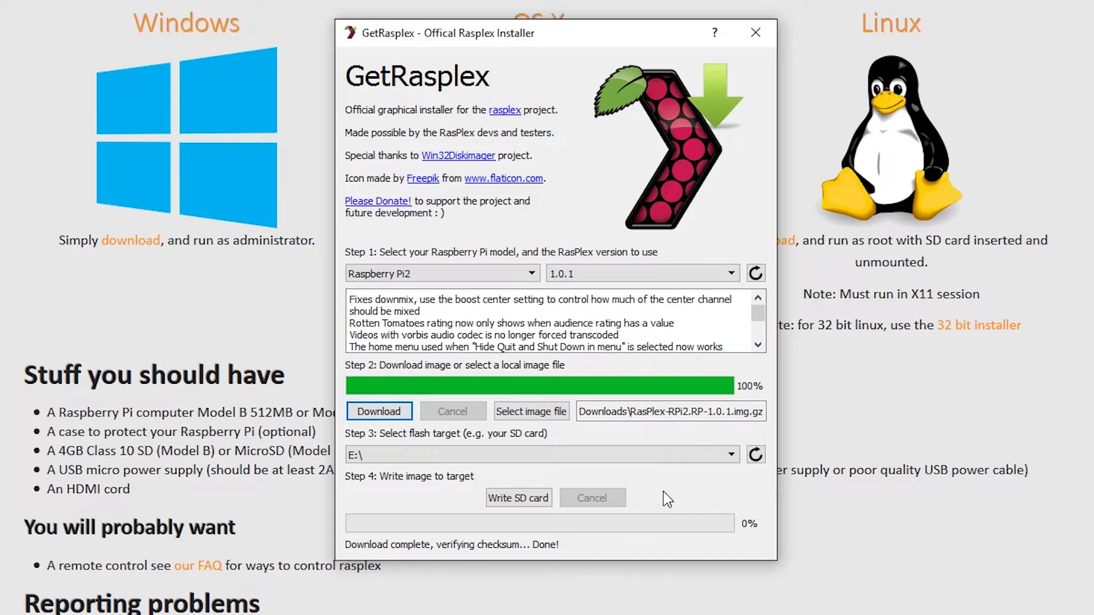
left_click(756, 454)
left_click(518, 499)
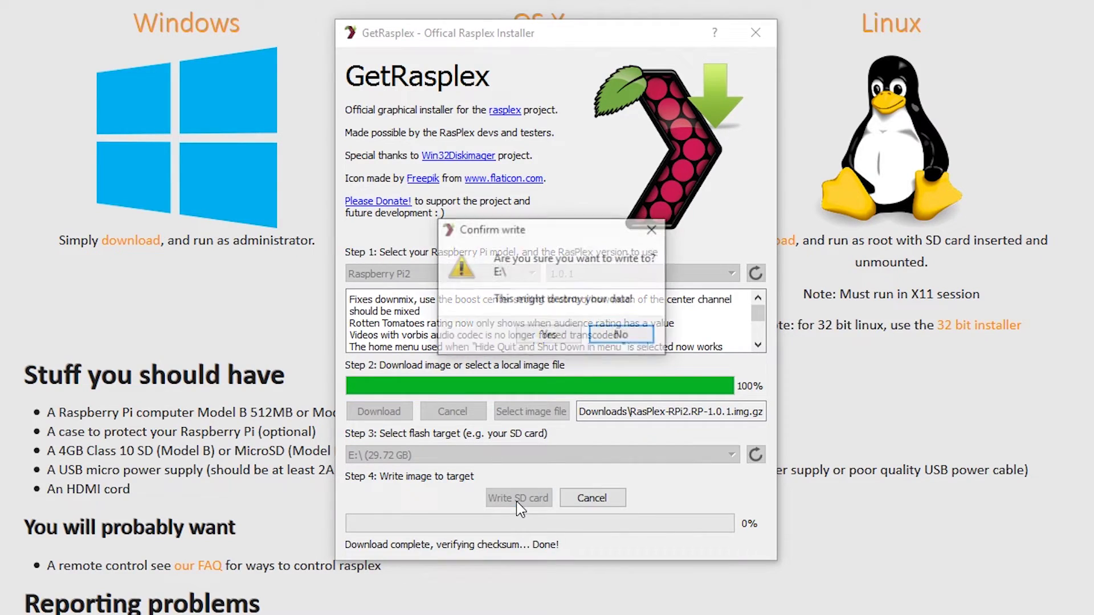
left_click(549, 336)
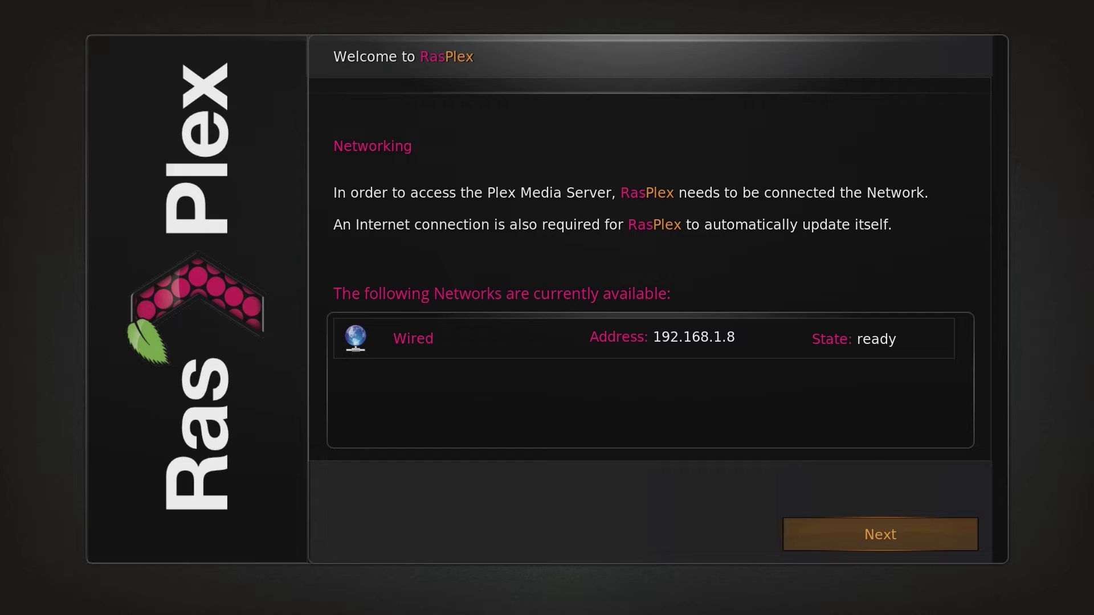
Step: Continue the RasPlex setup wizard with the wired network and acknowledge the Plex sign-in
key("Return")
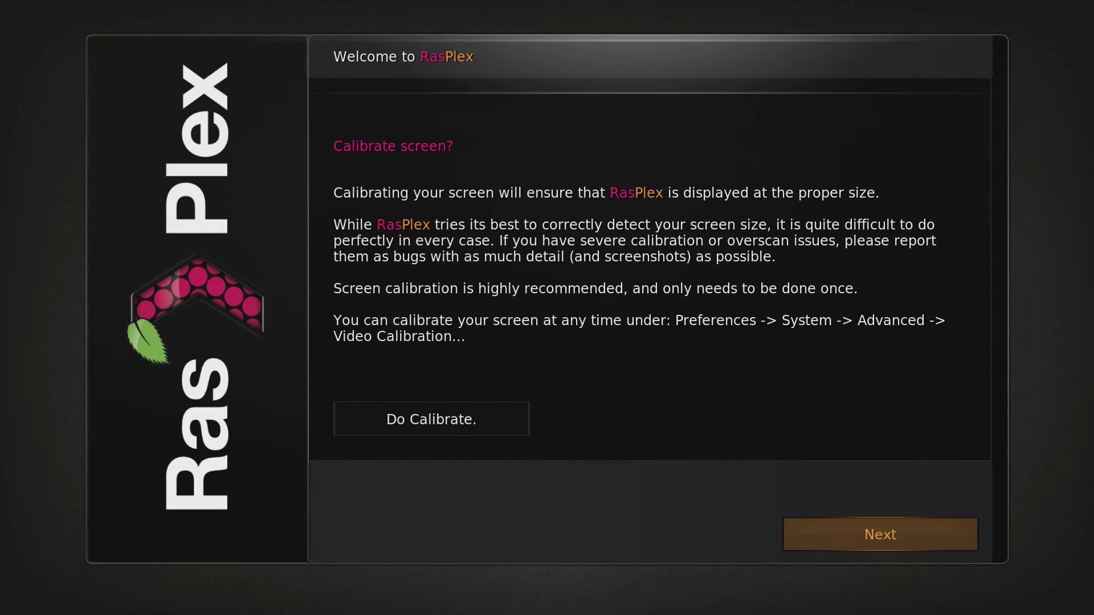
key("Up")
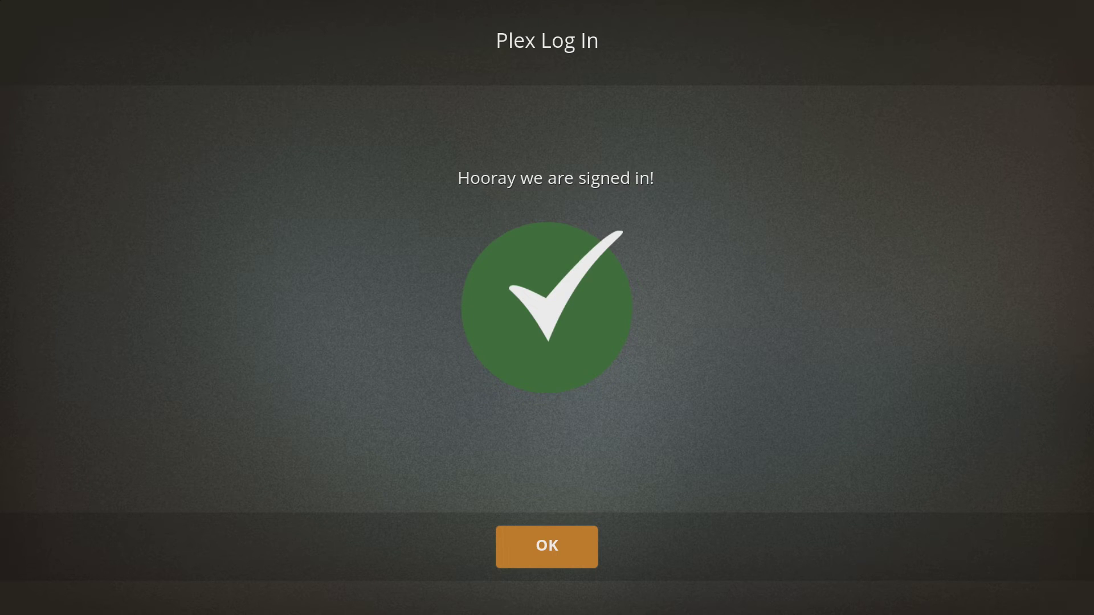
key("Return")
Step: Precache the library from the SantaMonica server and finish the welcome wizard
key("Up")
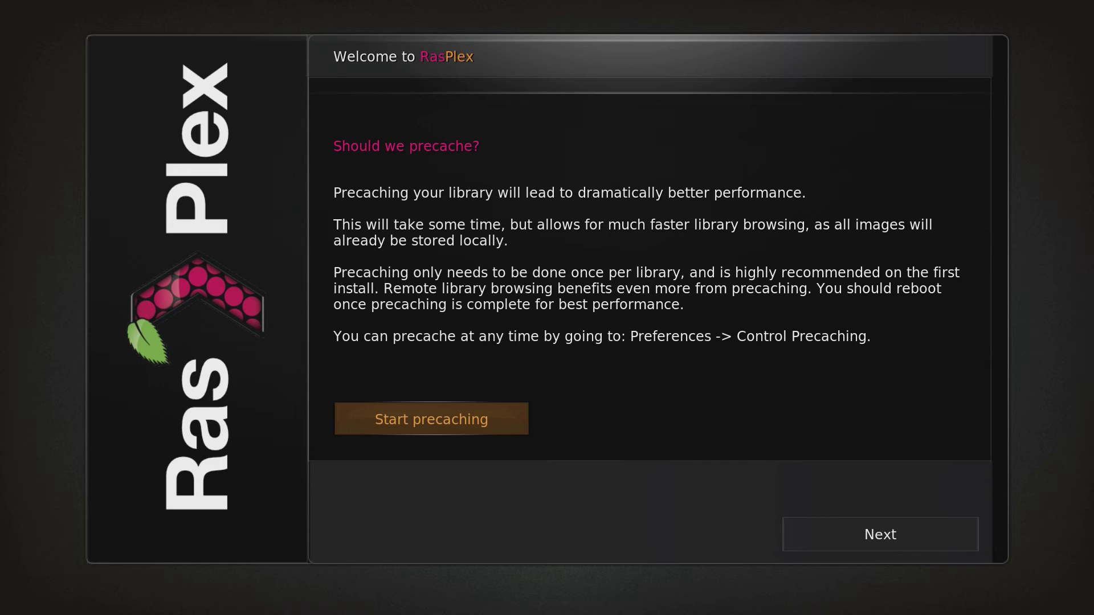
key("Return")
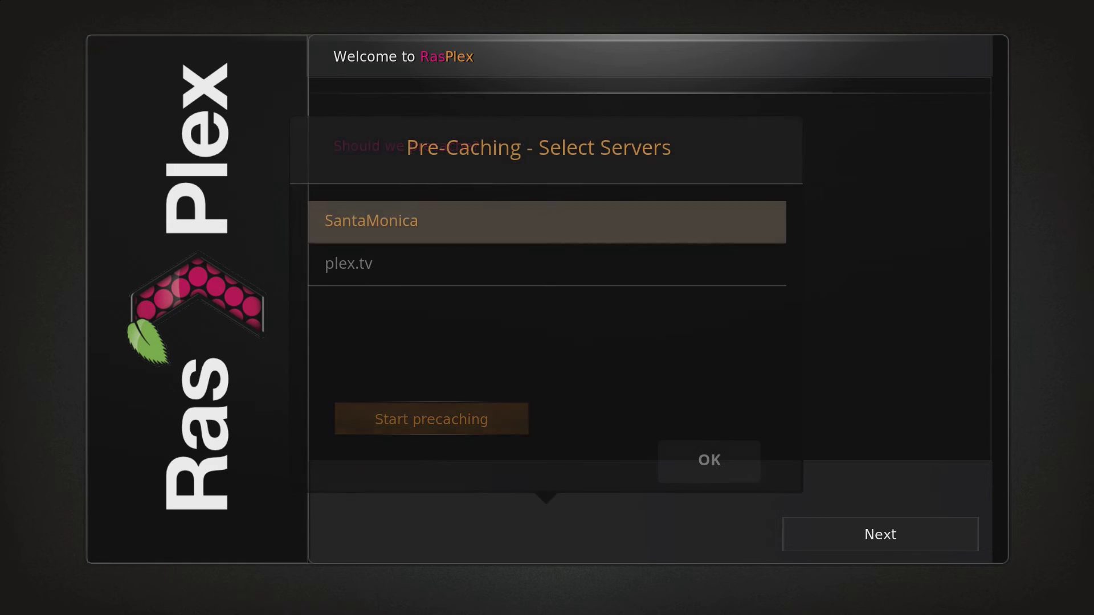
key("Right")
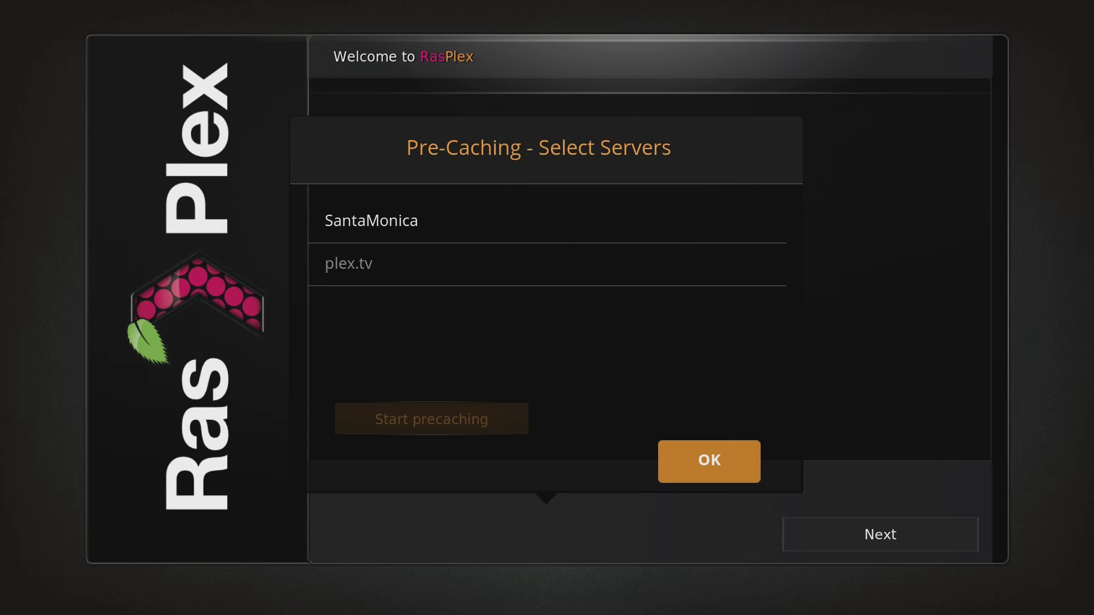
key("Return")
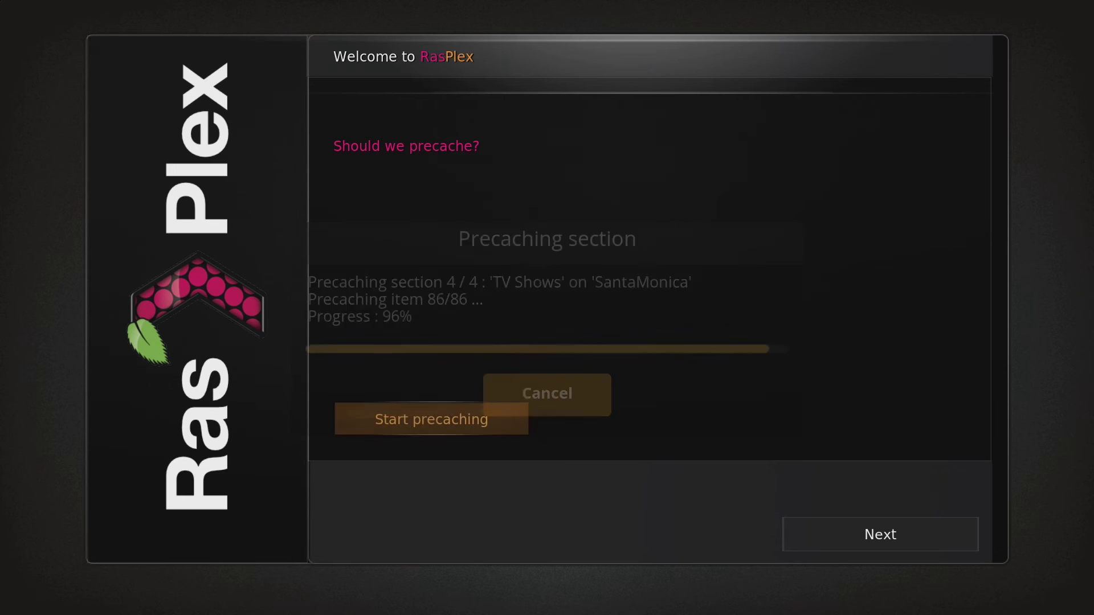
key("Return")
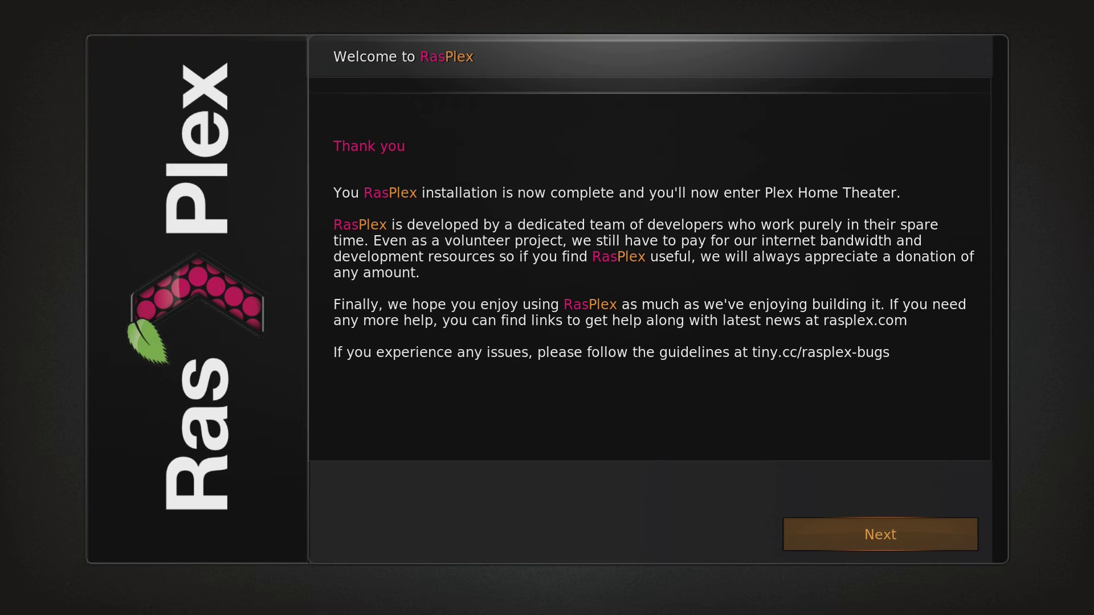
key("Return")
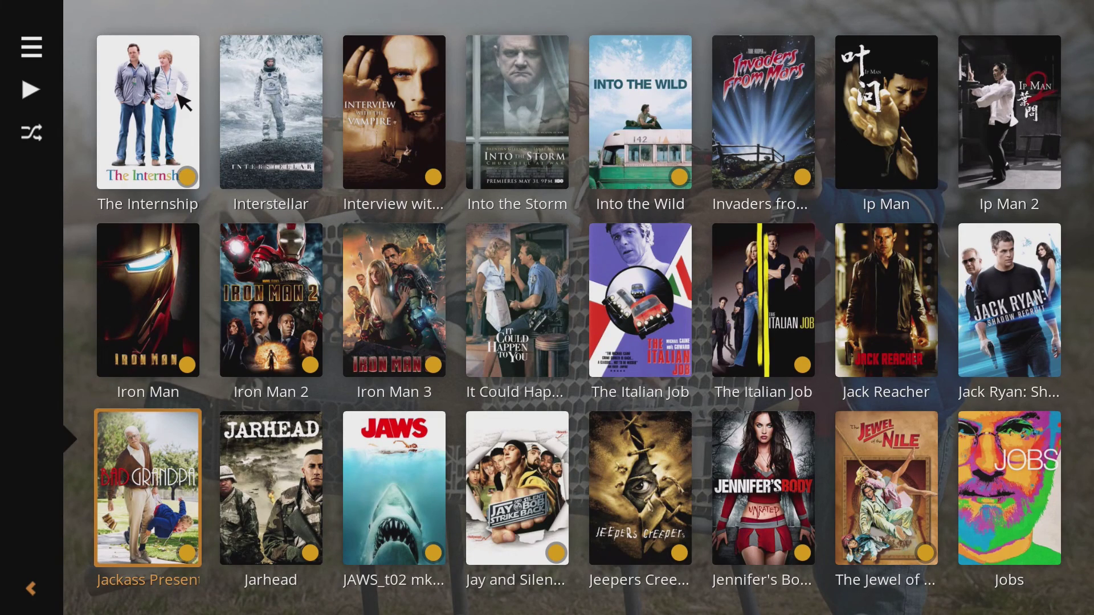
Step: Browse the movie library's posters upward past Interstellar and return to the home menu
key("Right")
key("Up")
key("Up")
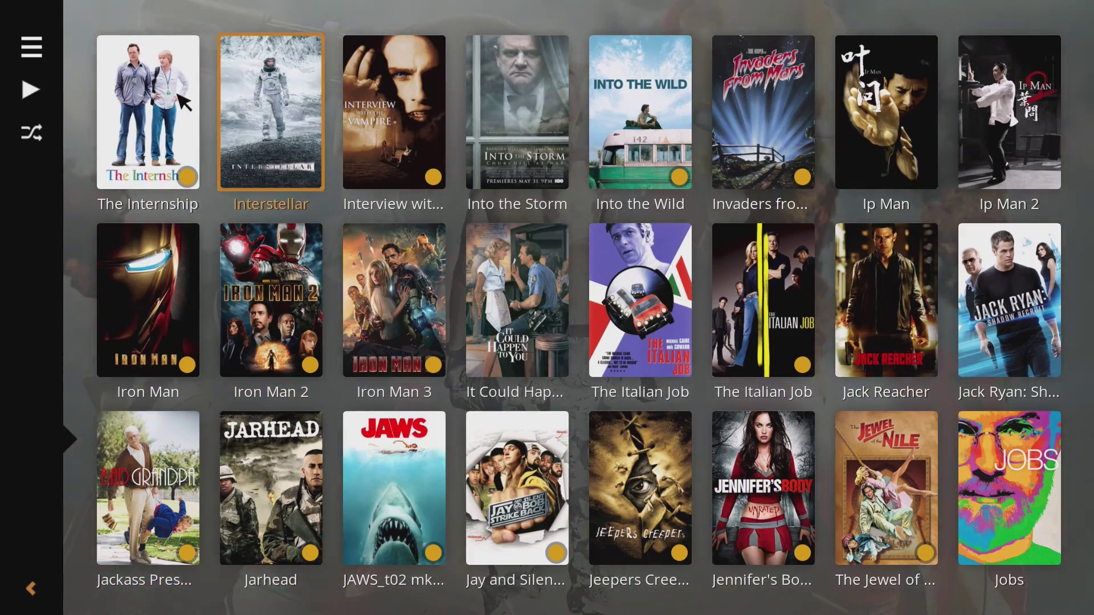
key("Up")
key("Up")
key("Up")
key("Up")
key("Up")
key("Escape")
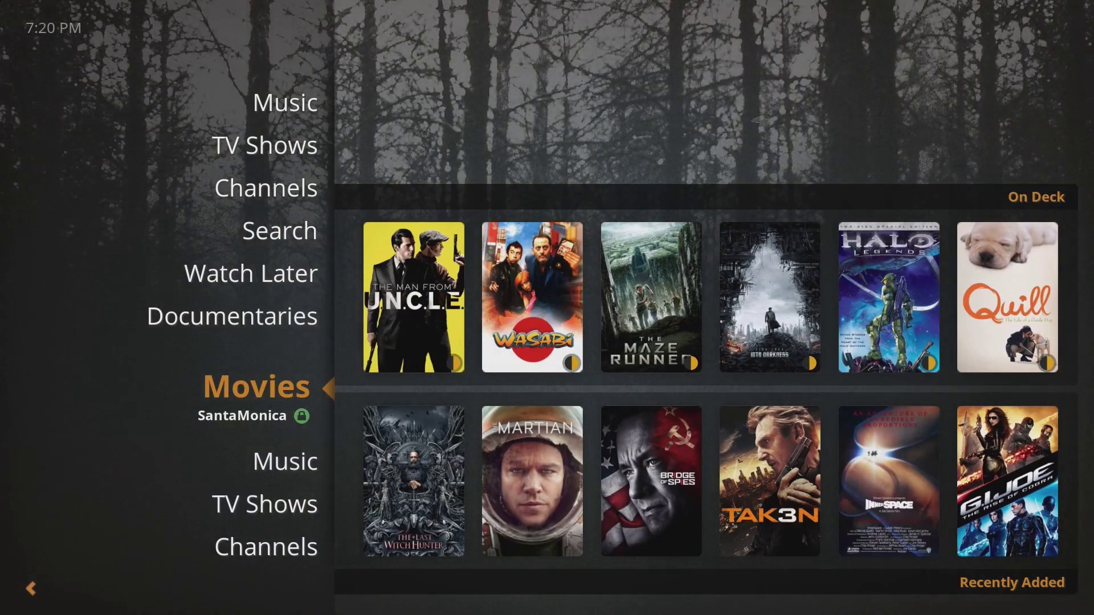
Step: Open From Bedrooms to Billions from the Documentaries On Deck row and play it from the beginning
key("Up")
key("Right")
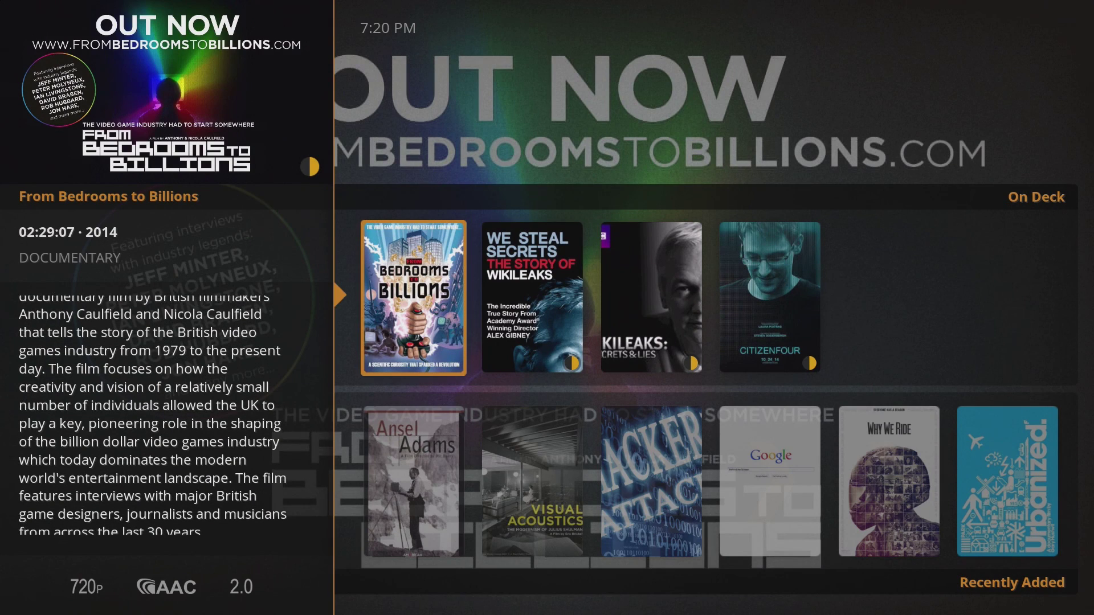
key("Return")
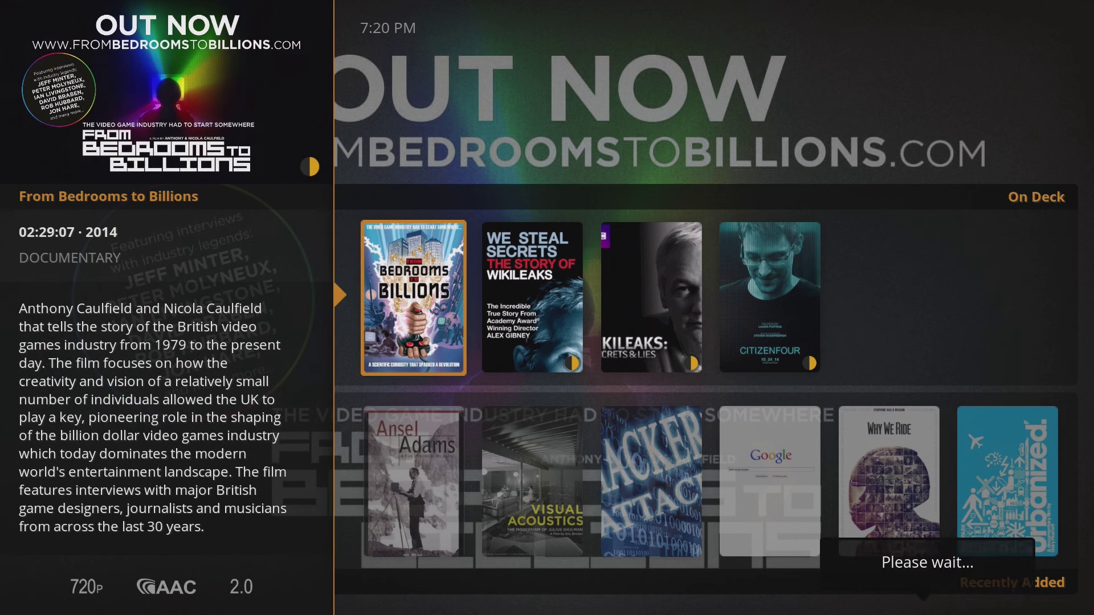
key("Return")
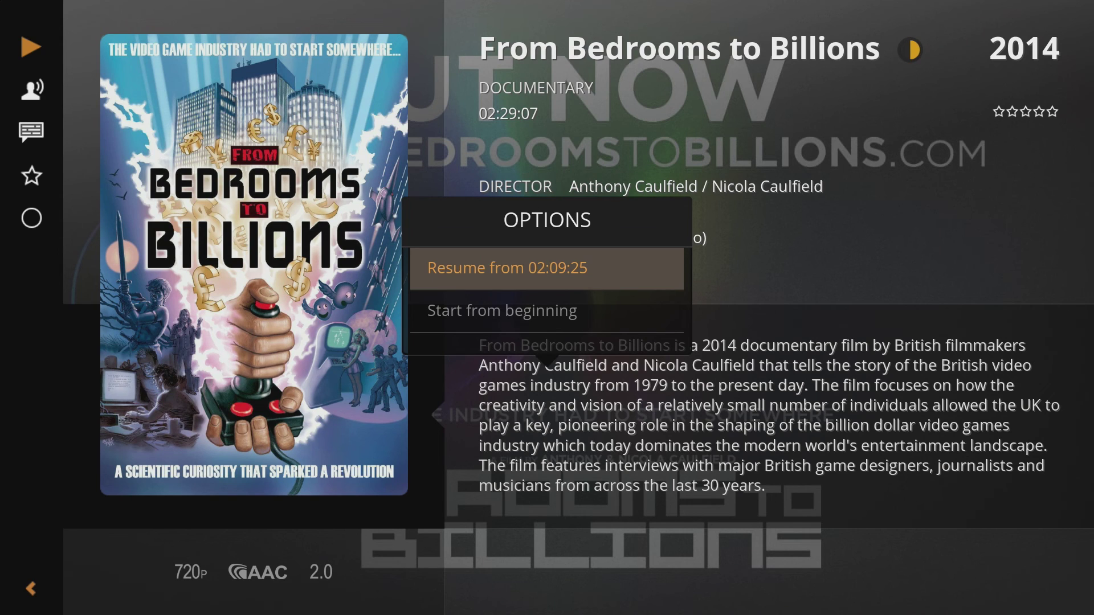
key("Down")
key("Return")
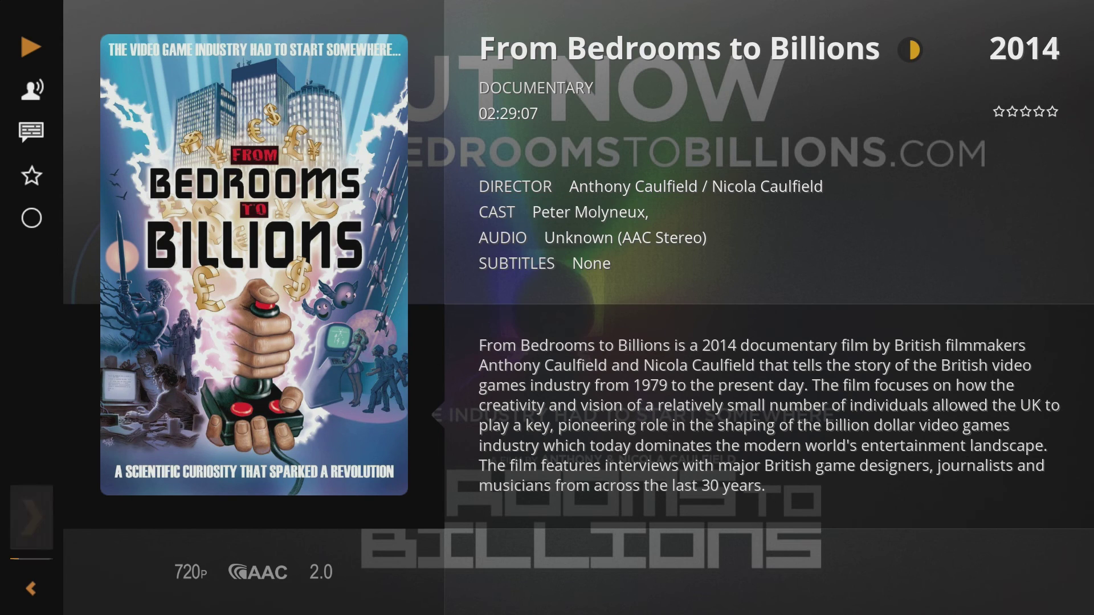